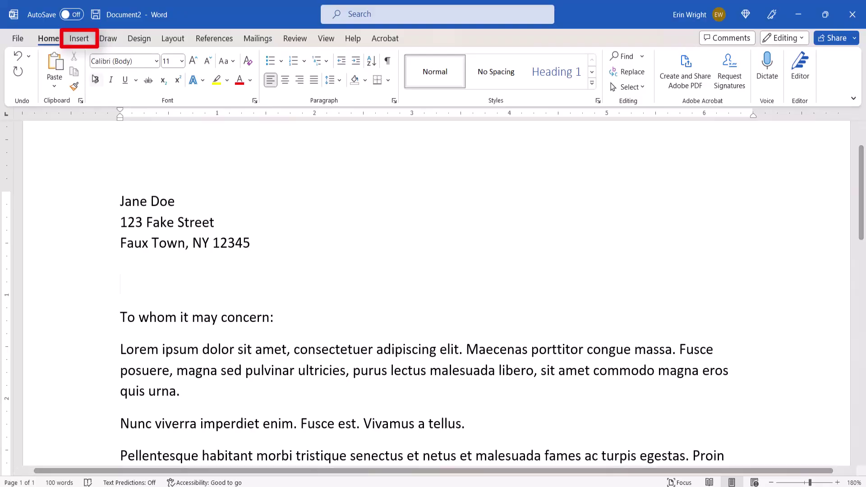
- Choose the 'Thursday, January 19, 2023' date format with automatic updating in Date and Time
key("alt+n")
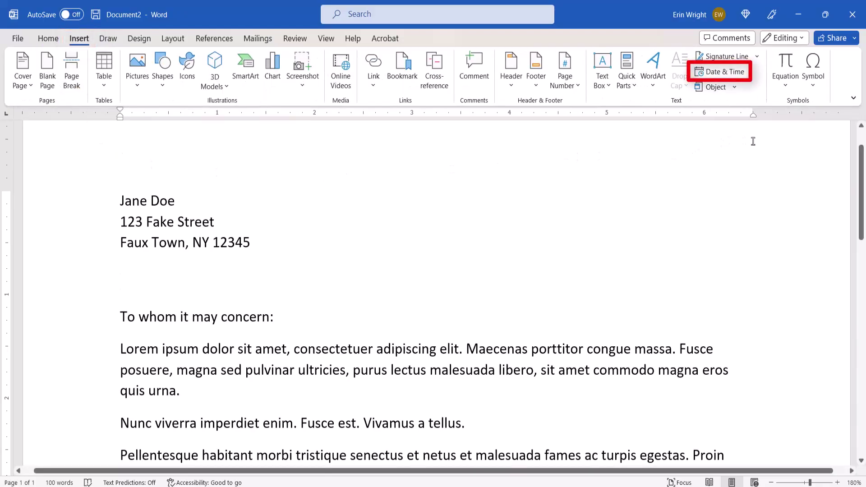
left_click(733, 71)
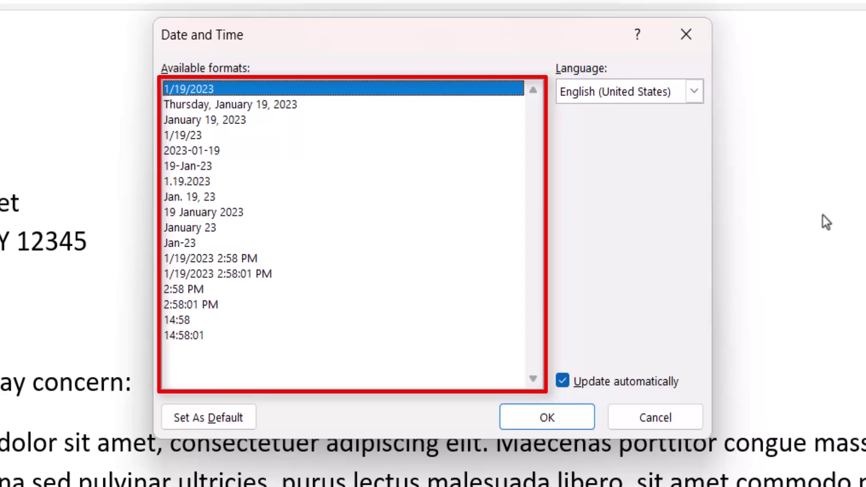
left_click(285, 107)
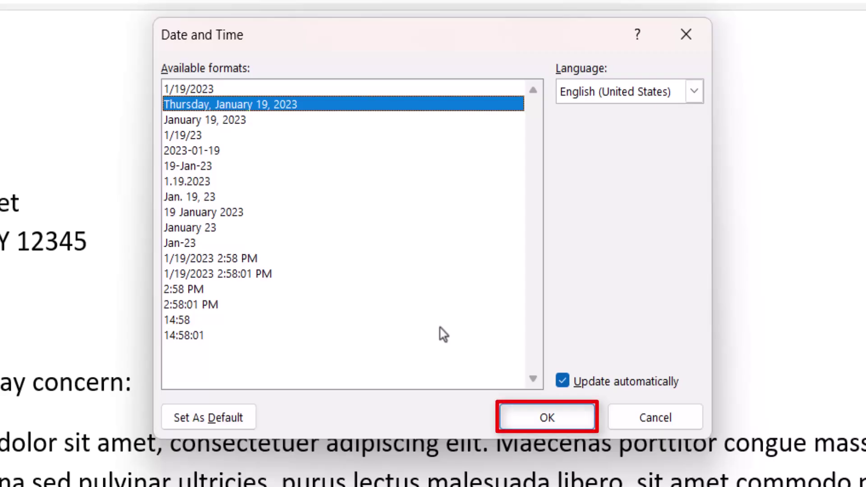
- Insert the auto-updating date 'Thursday, January 19, 2023' into the letter below the address
left_click(523, 414)
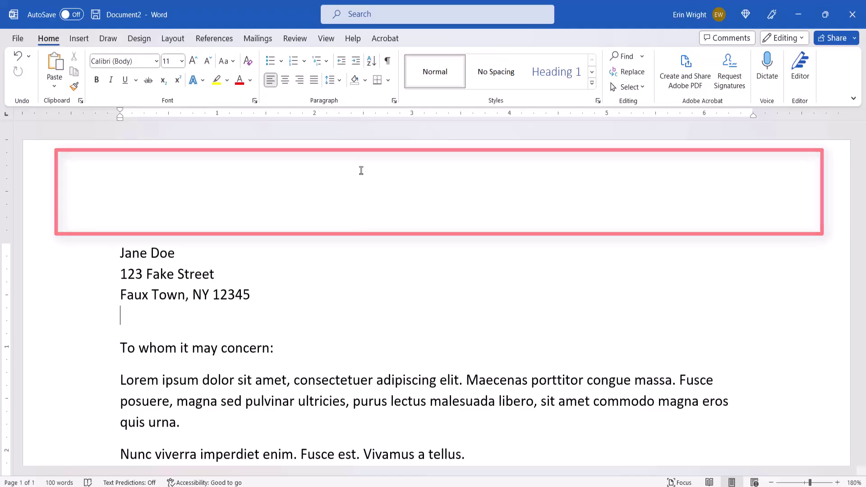
- Add an auto-updating date and time with seconds (1/19/2023 3:54:31 PM) to the page header
double_click(362, 170)
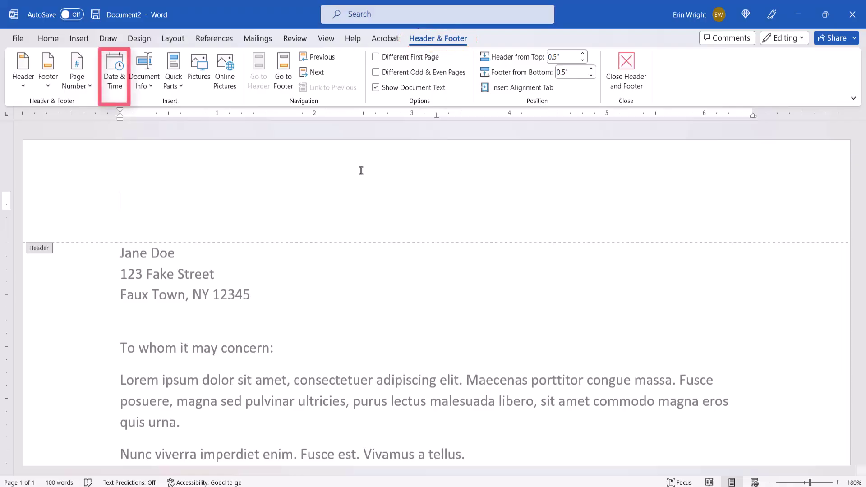
left_click(115, 75)
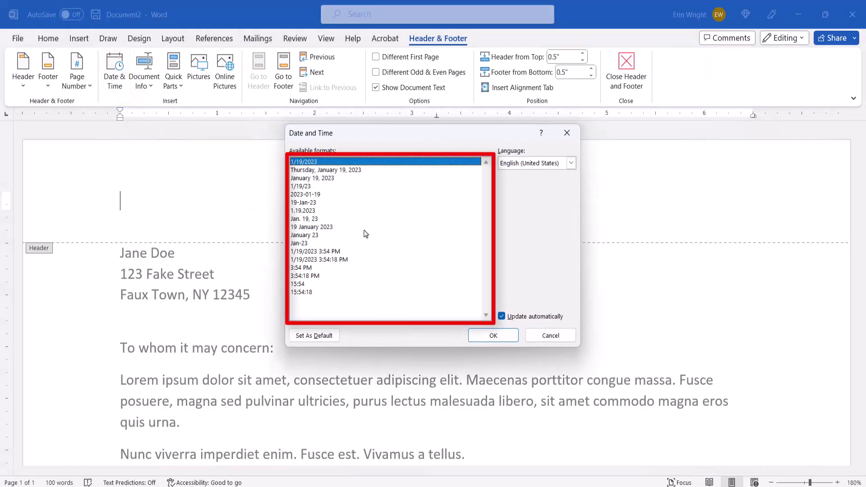
left_click(345, 262)
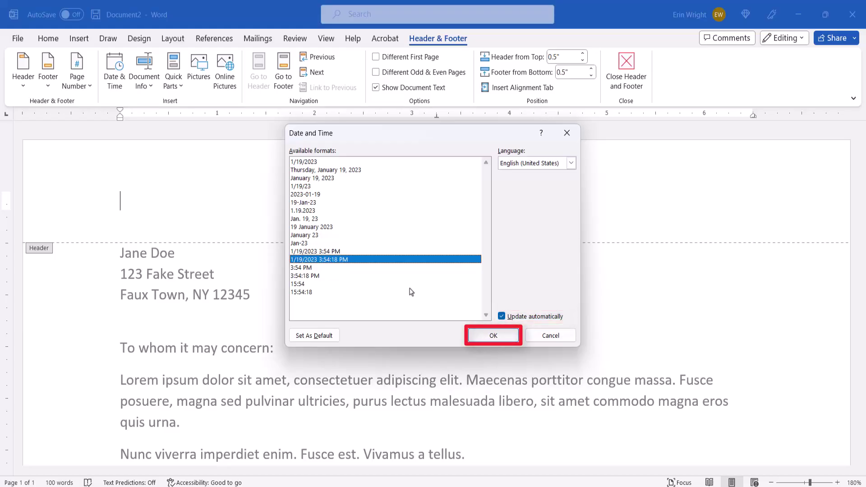
left_click(490, 334)
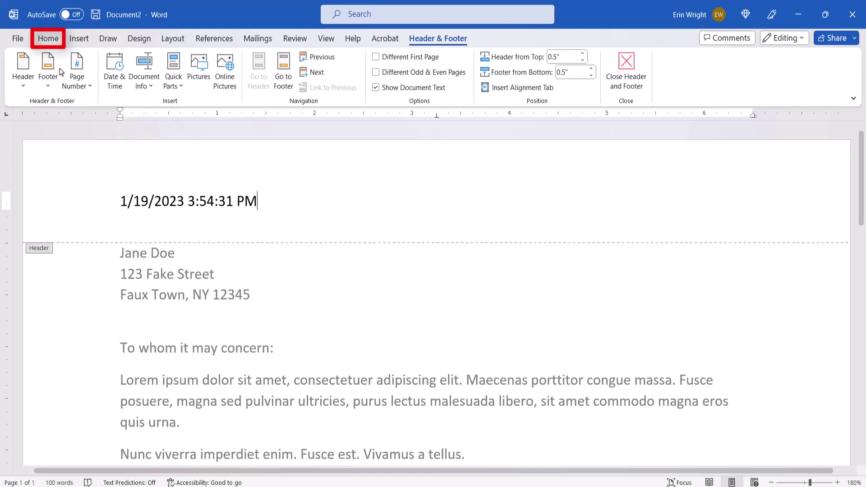
- Right-align the header date and time, then return to editing the letter body
left_click(50, 40)
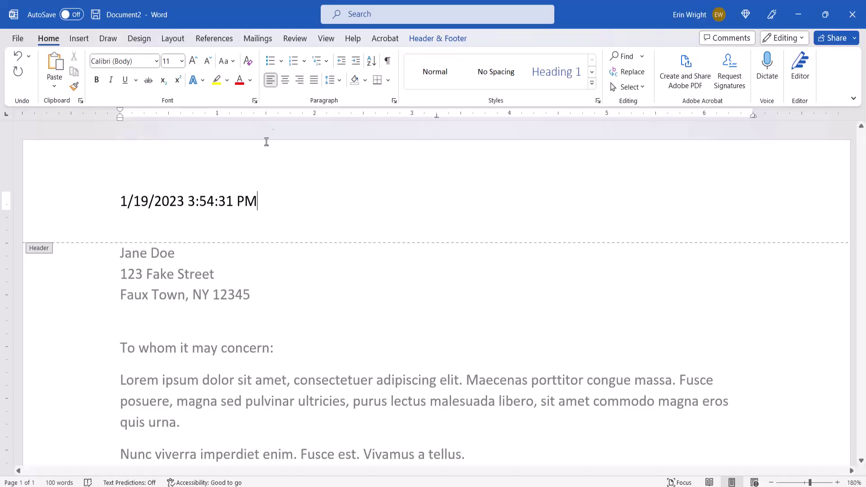
left_click(299, 82)
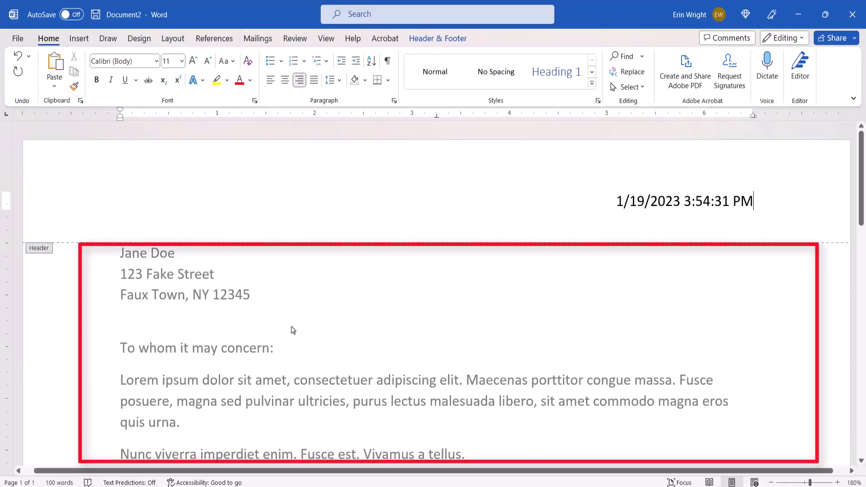
double_click(294, 331)
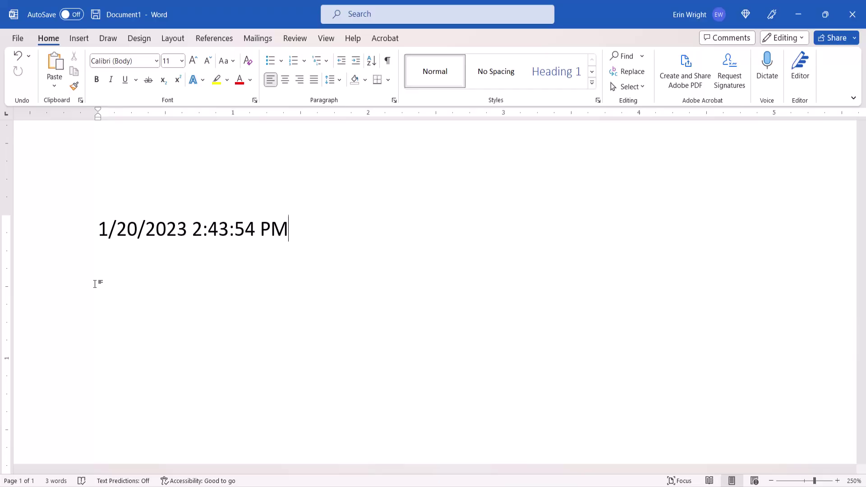
- Manually update the date field so it reads 1/20/2023 2:47:26 PM
left_click(119, 230)
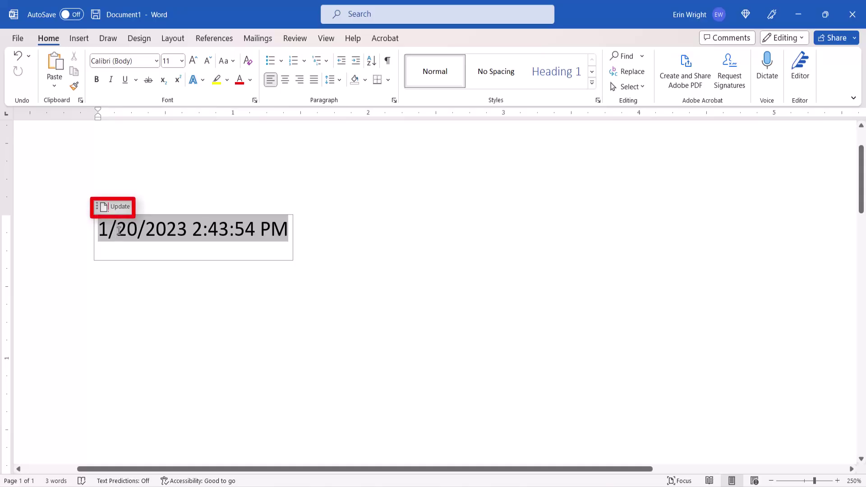
left_click(118, 207)
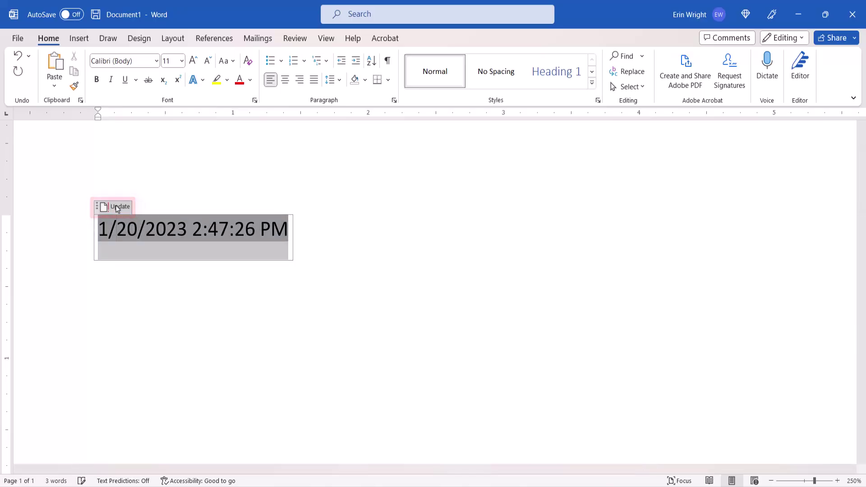
left_click(120, 297)
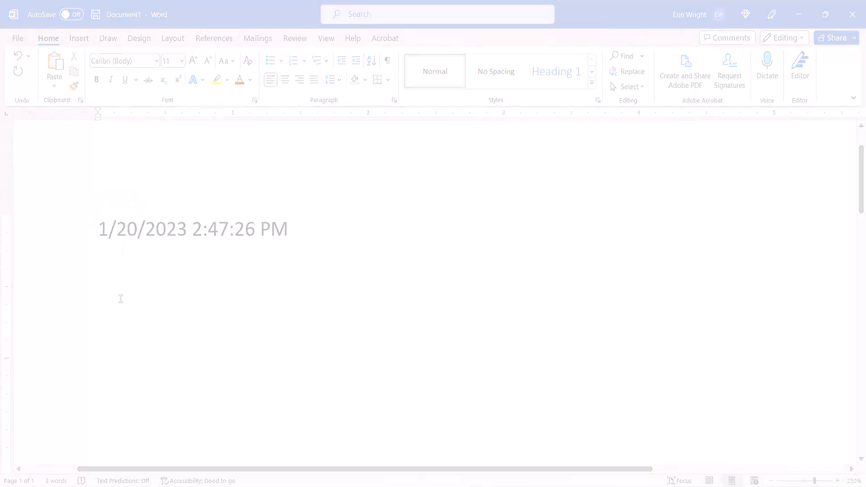